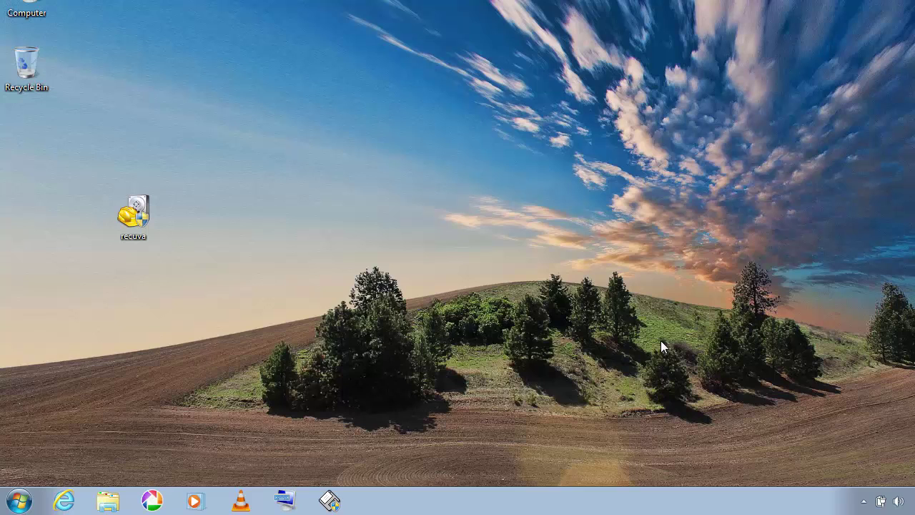
Permanently delete all the MP3 files on Removable Disk (F:), bypassing the Recycle Bin, and close the drive's window
double_click(28, 8)
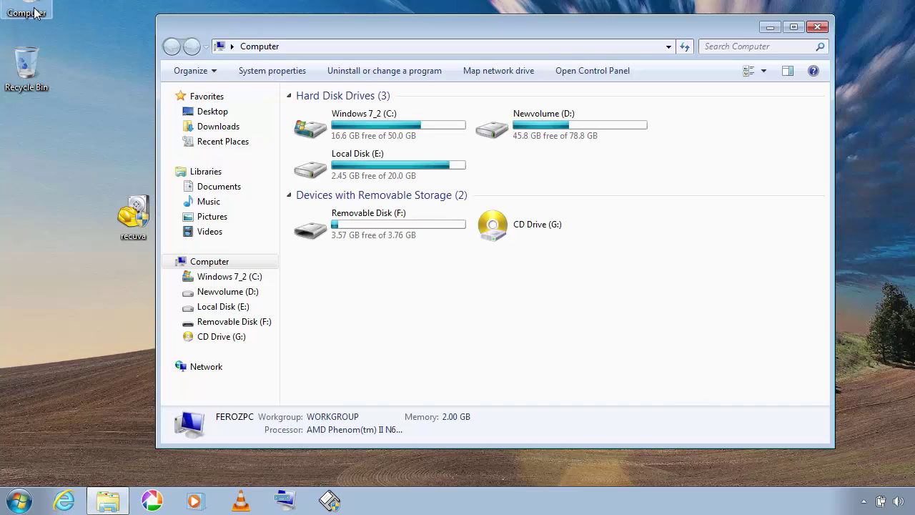
double_click(378, 237)
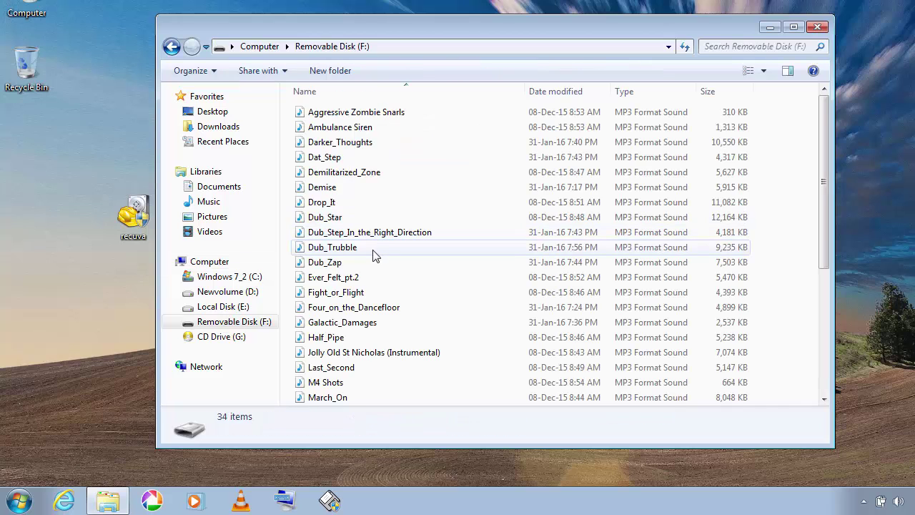
click(429, 188)
scroll(457, 234, down, 4)
scroll(453, 276, up, 4)
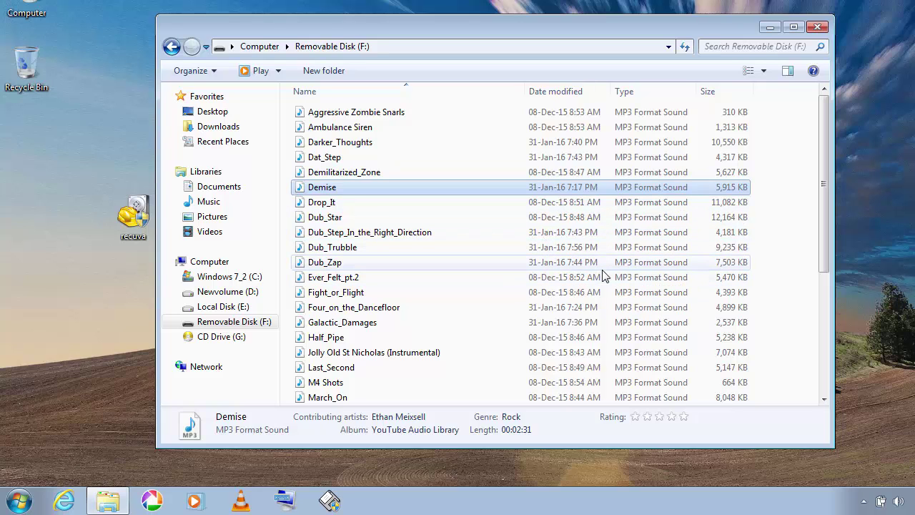
key(ctrl+a)
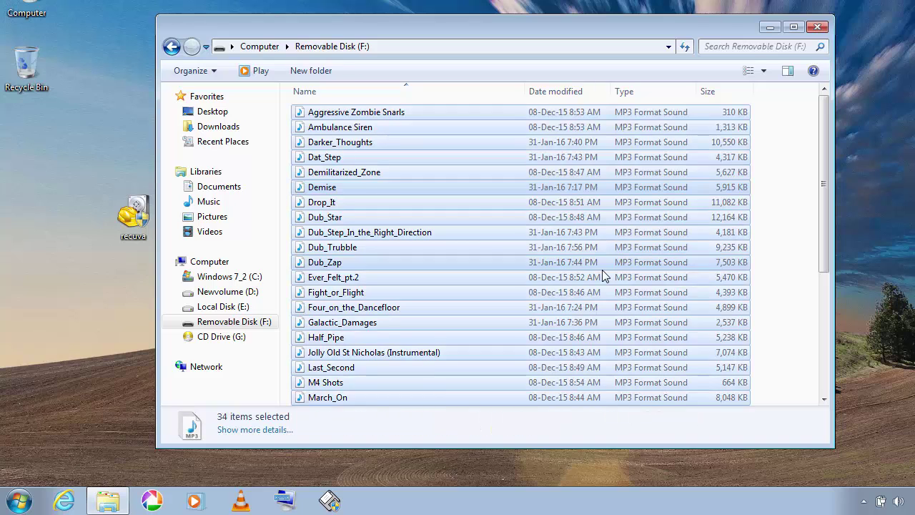
key(shift+Delete)
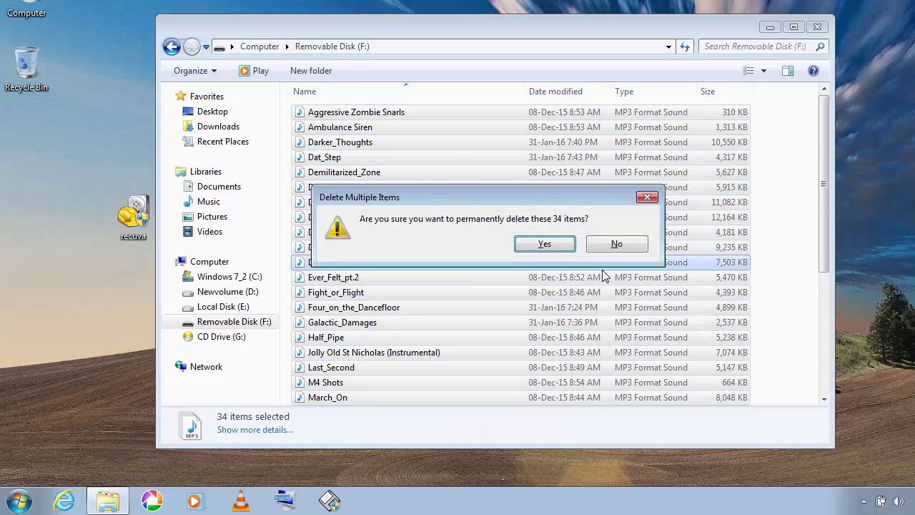
click(547, 246)
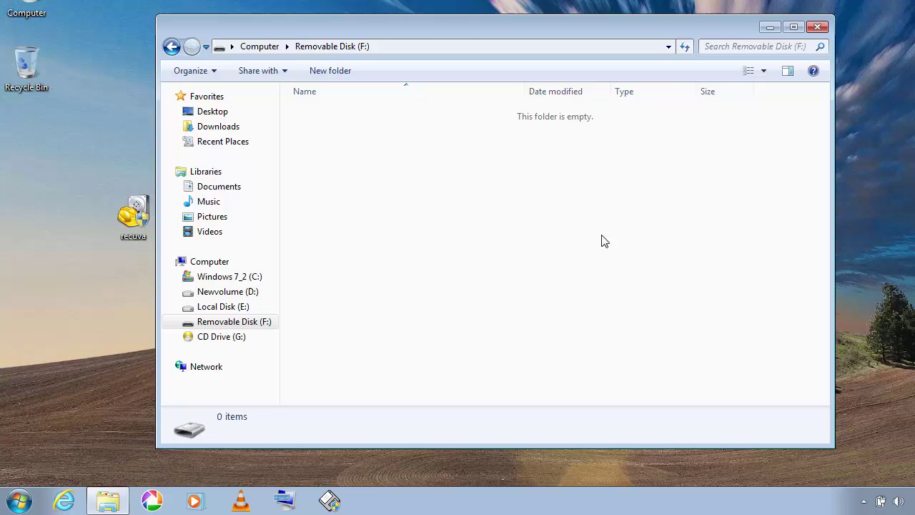
click(817, 27)
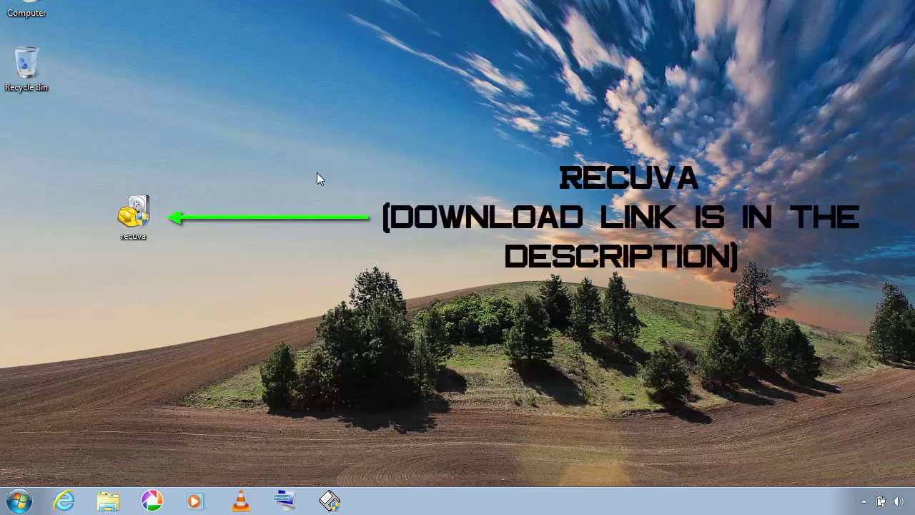
Launch Recuva and set the wizard's file type to Other so that all files are shown
click(136, 213)
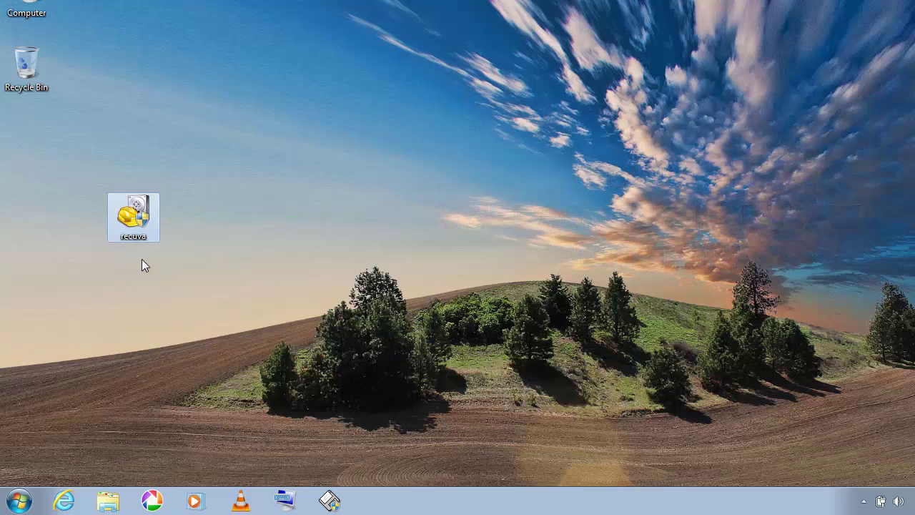
double_click(147, 222)
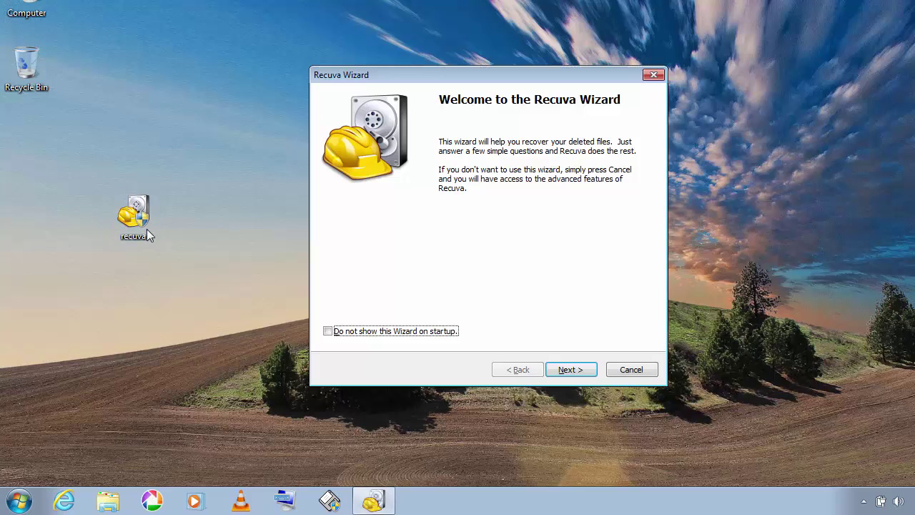
click(570, 369)
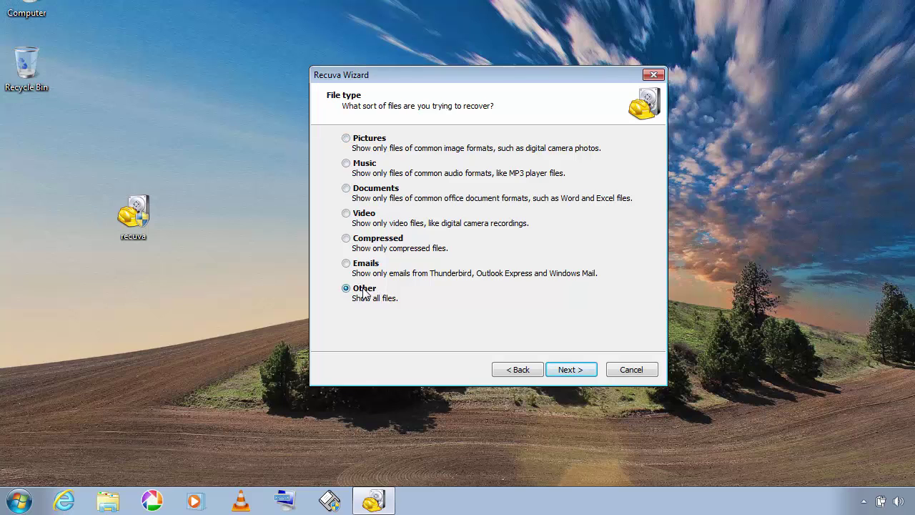
click(568, 372)
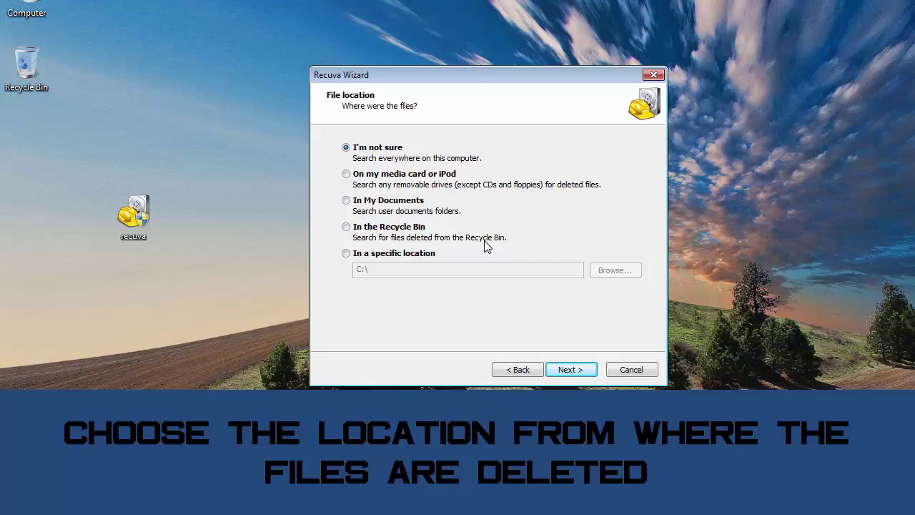
Set the specific search location to Removable Disk (F:) and start the search with Deep Scan enabled
click(390, 252)
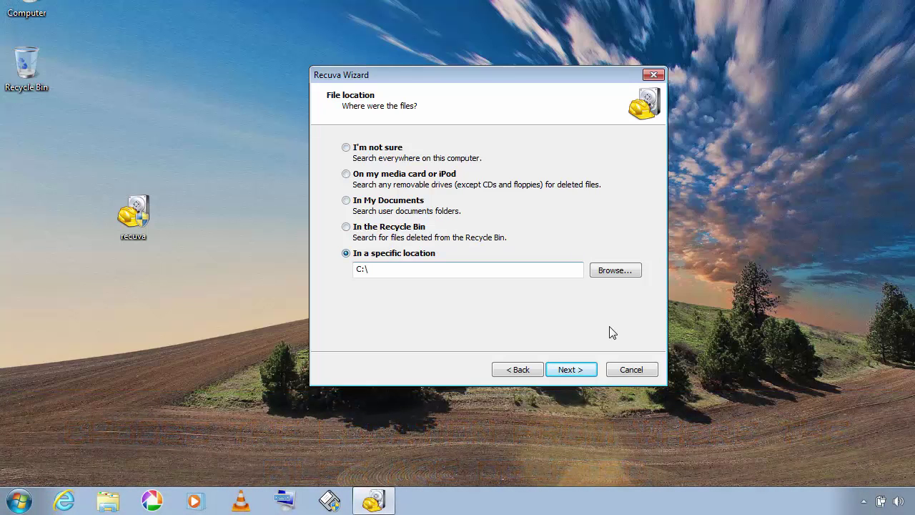
click(632, 274)
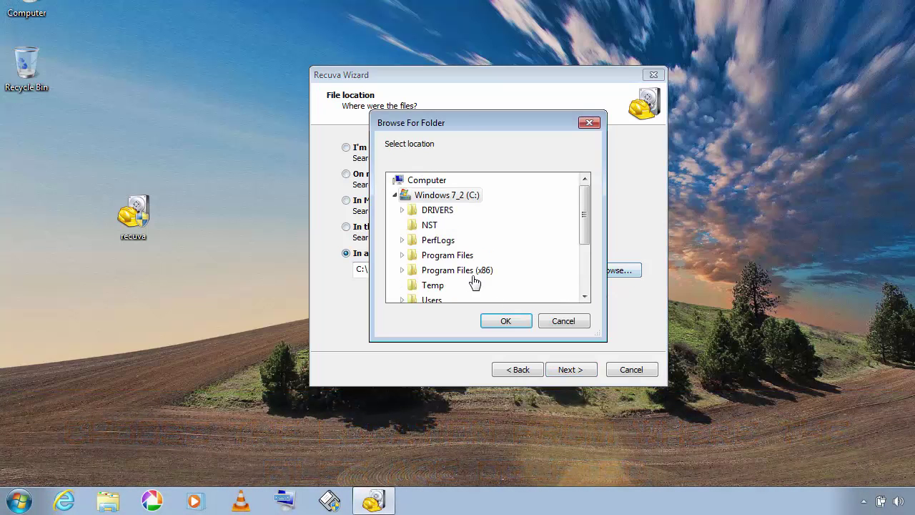
click(395, 196)
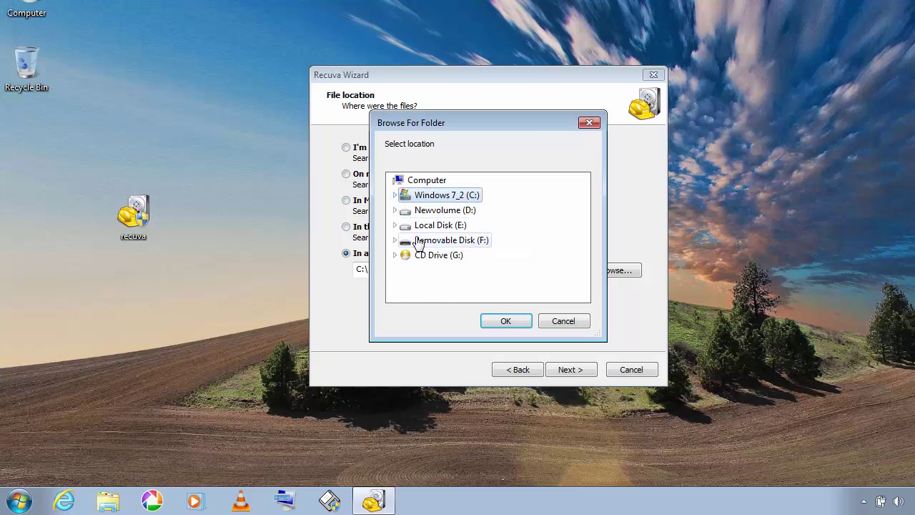
click(439, 243)
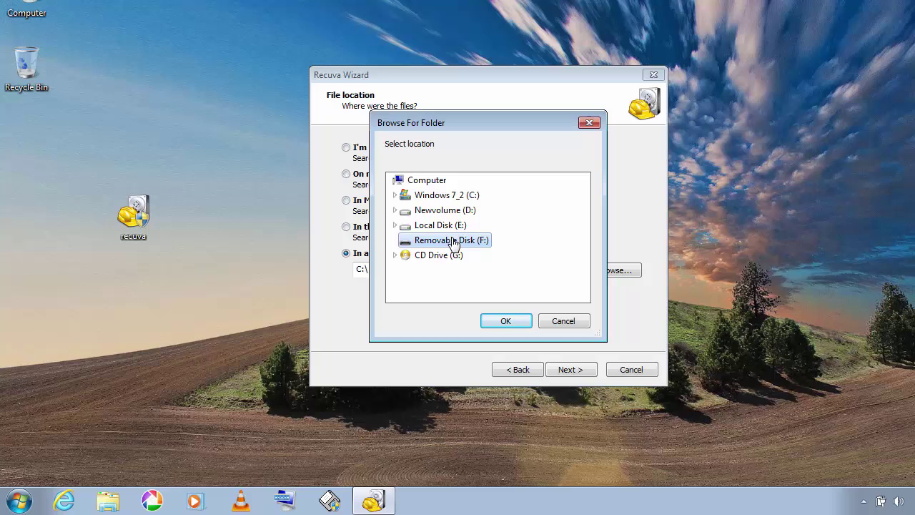
click(505, 321)
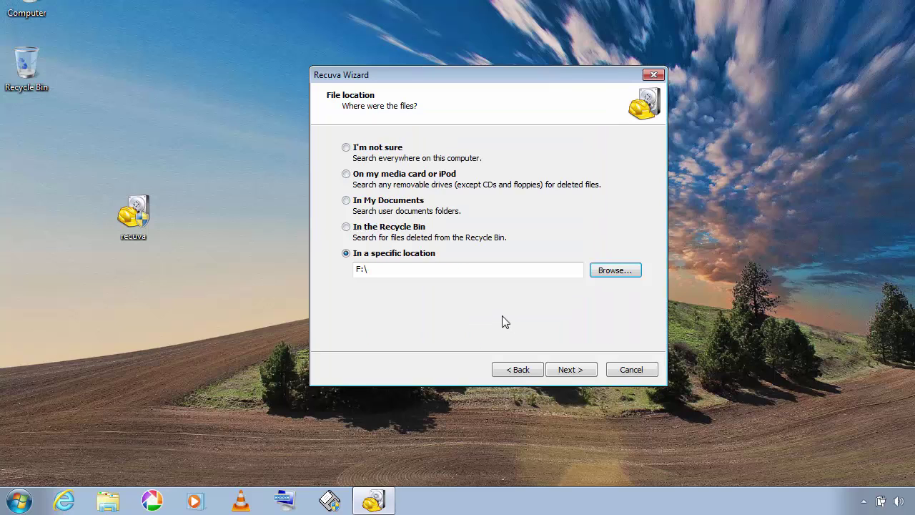
click(568, 370)
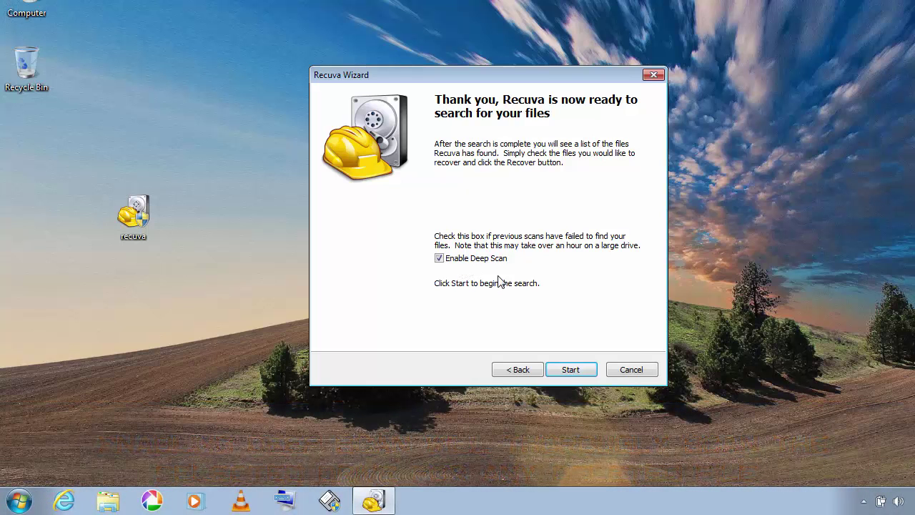
click(568, 368)
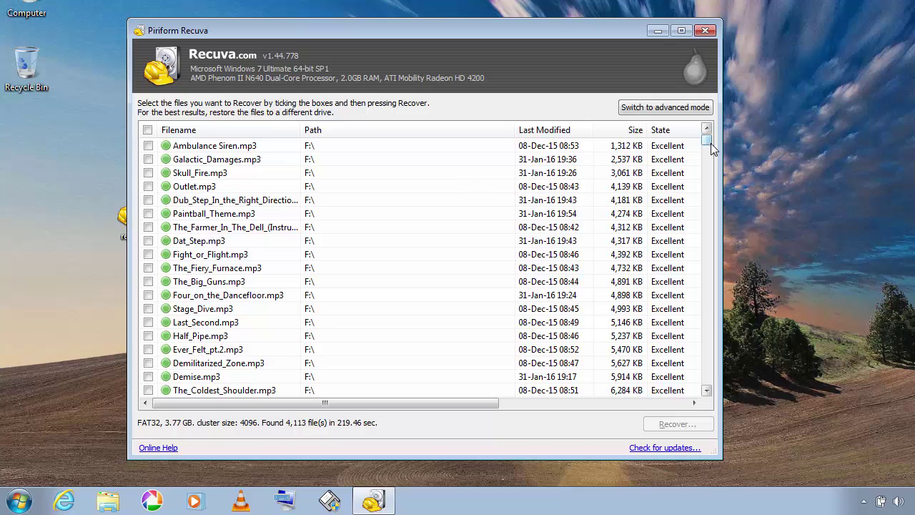
Examine the list of deleted files and compare the recovery state of the green and red entries
mouse_move(710, 146)
mouse_down()
mouse_move(719, 235)
mouse_move(722, 138)
mouse_up()
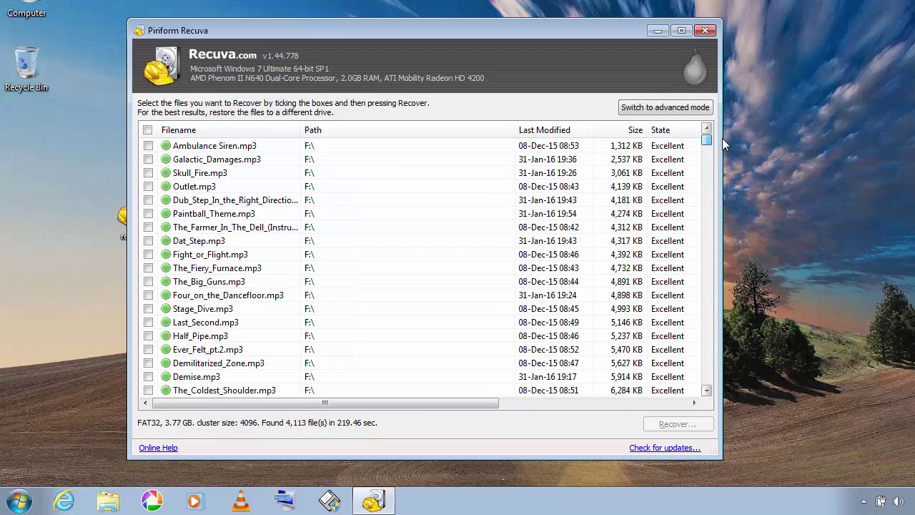
click(278, 283)
scroll(279, 306, down, 3)
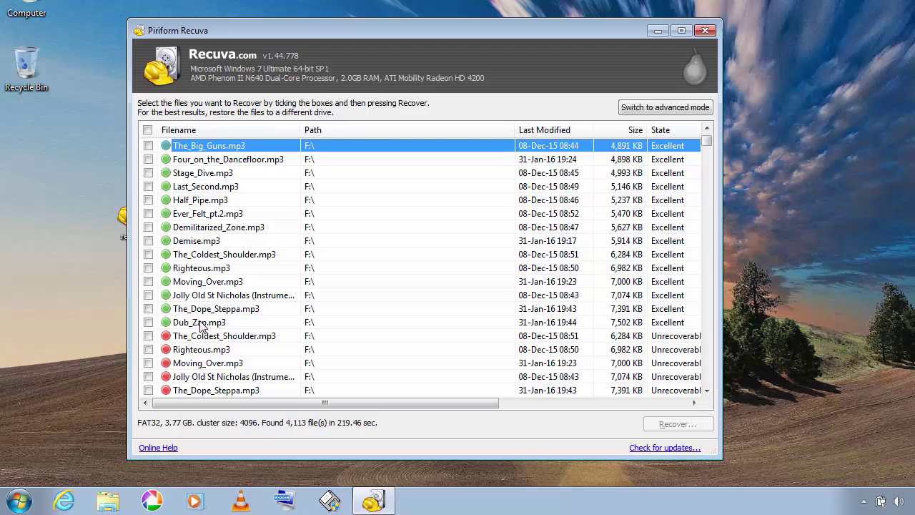
click(184, 336)
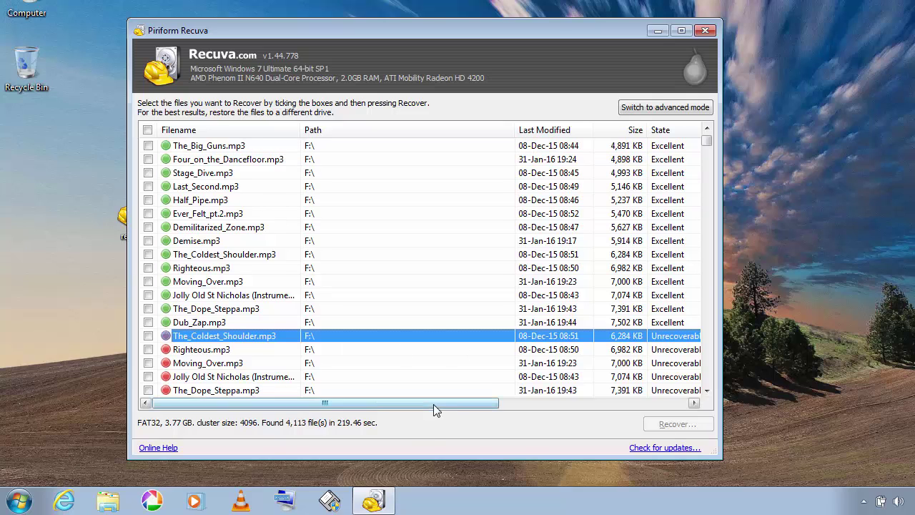
mouse_move(434, 404)
mouse_down()
mouse_move(468, 413)
mouse_move(444, 400)
mouse_up()
scroll(185, 274, up, 2)
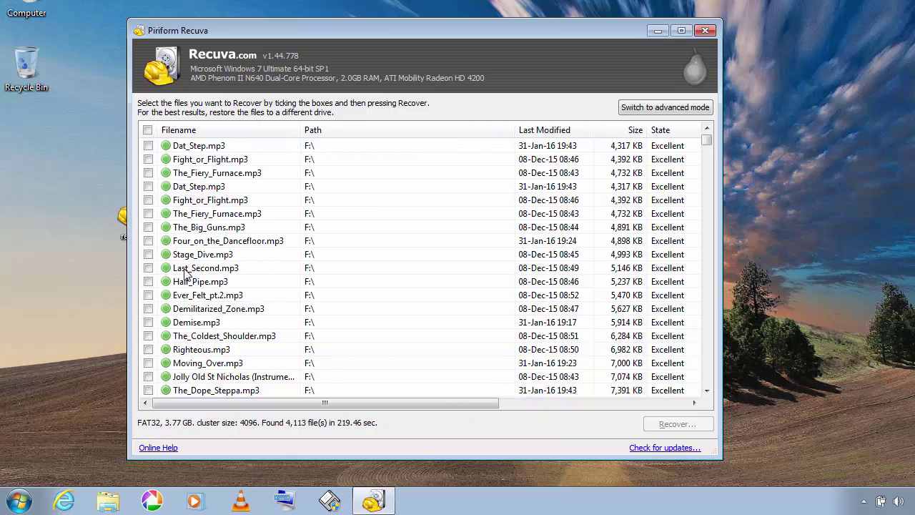
scroll(184, 274, up, 3)
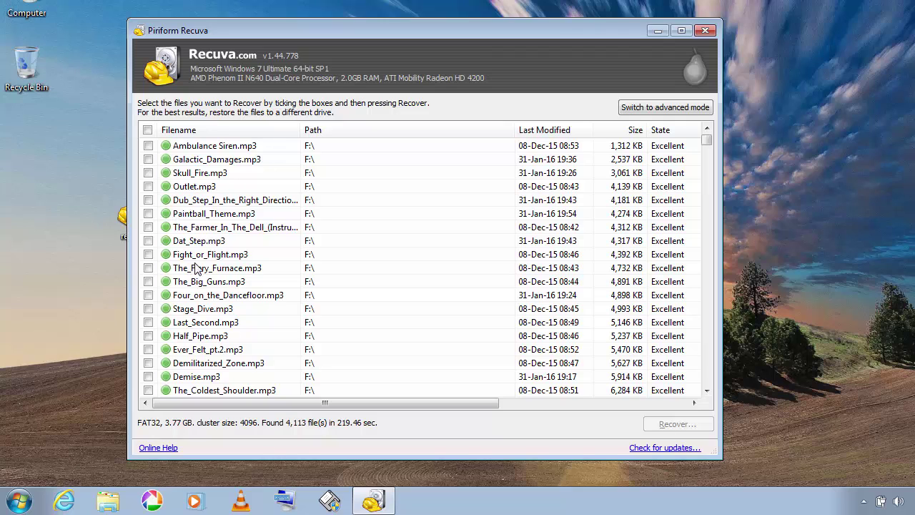
Mark the Dub_Step_In_the_Right_Direction, Paintball_Theme, The_Farmer_In_The_Dell, Dat_Step, Fight_or_Flight and The_Big_Guns MP3 files for recovery
click(148, 200)
click(148, 213)
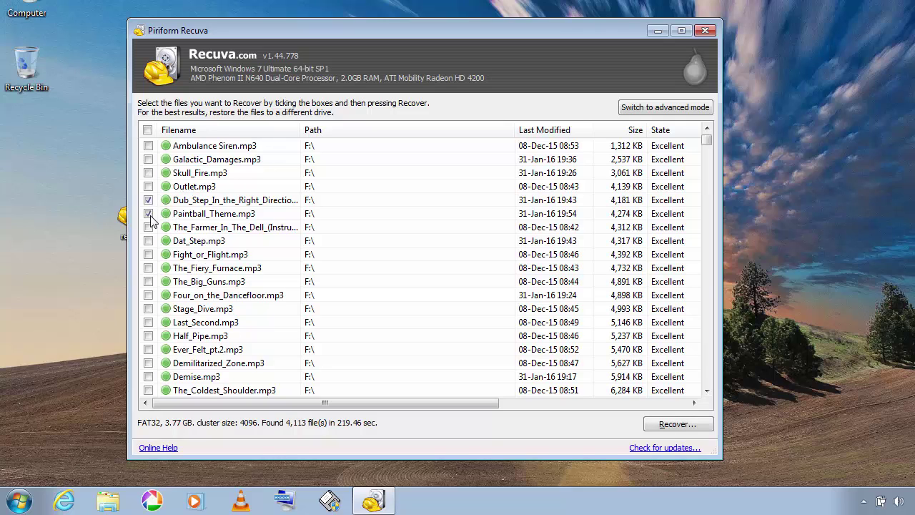
click(148, 227)
click(148, 241)
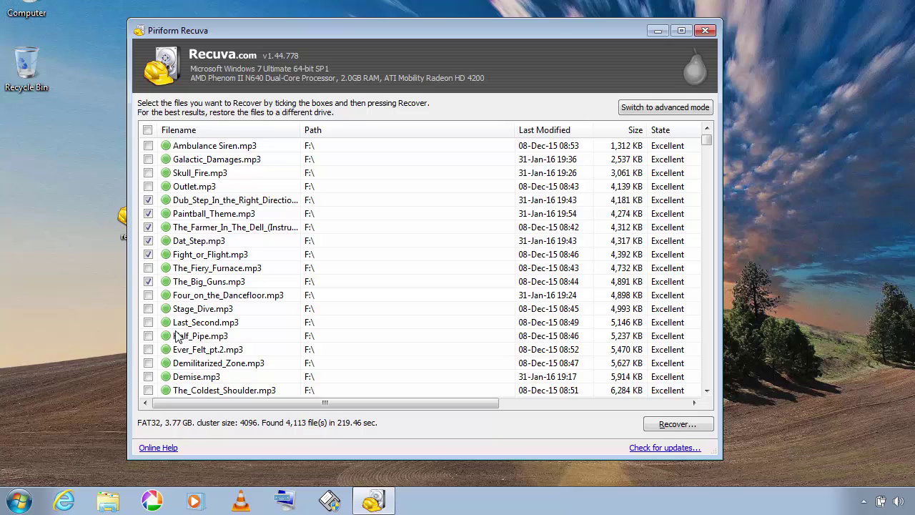
Recover the marked files to the Desktop and dismiss the completion message
click(660, 426)
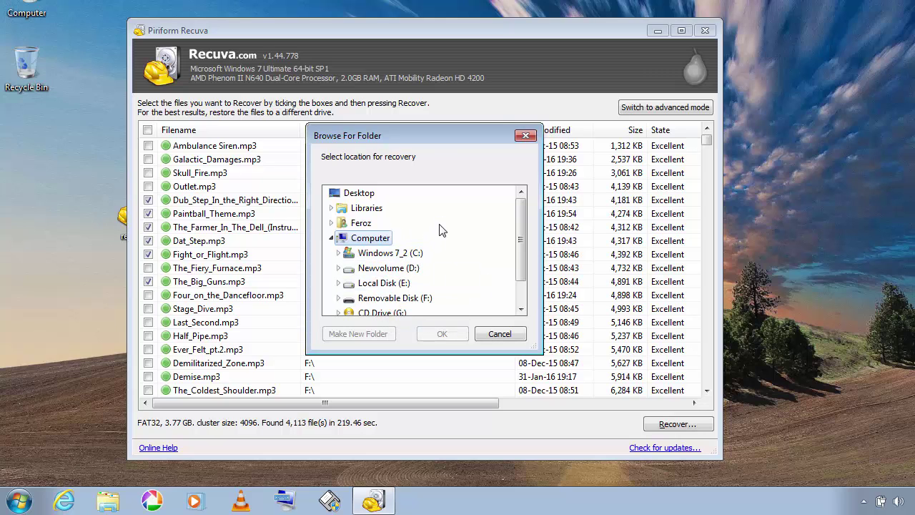
click(353, 199)
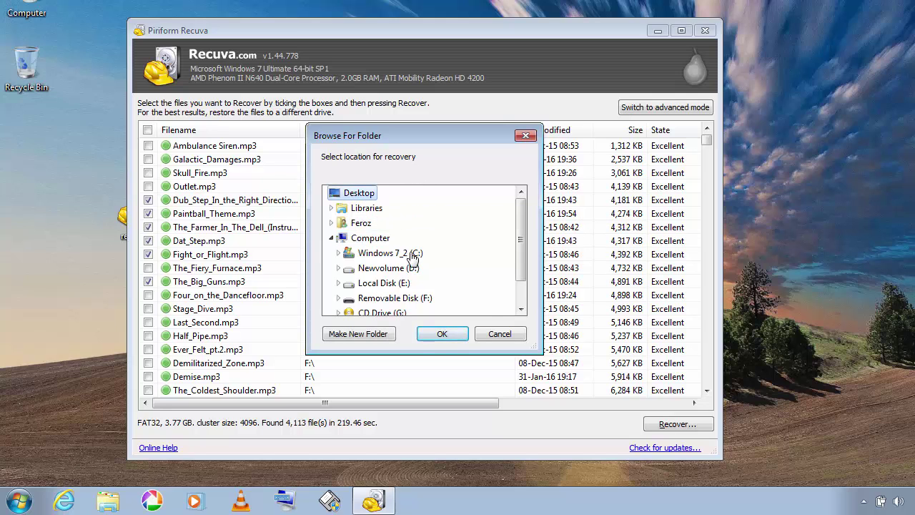
click(440, 334)
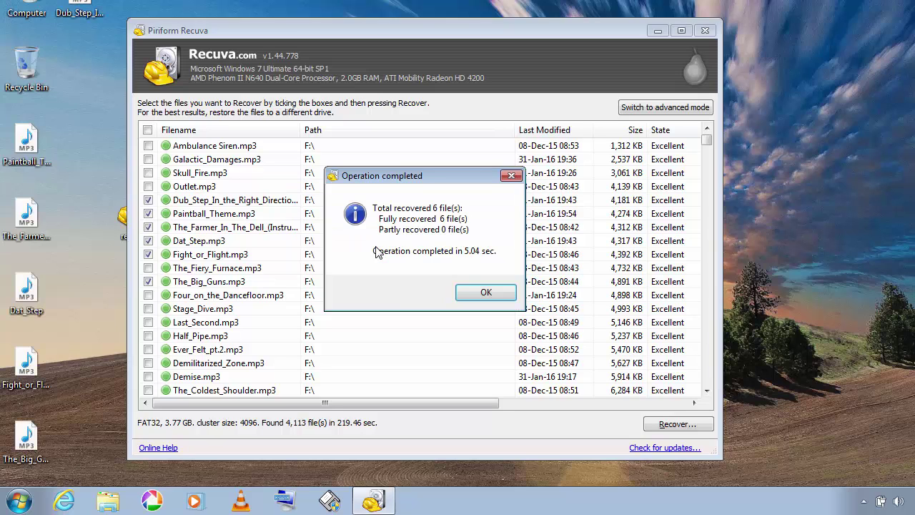
click(473, 291)
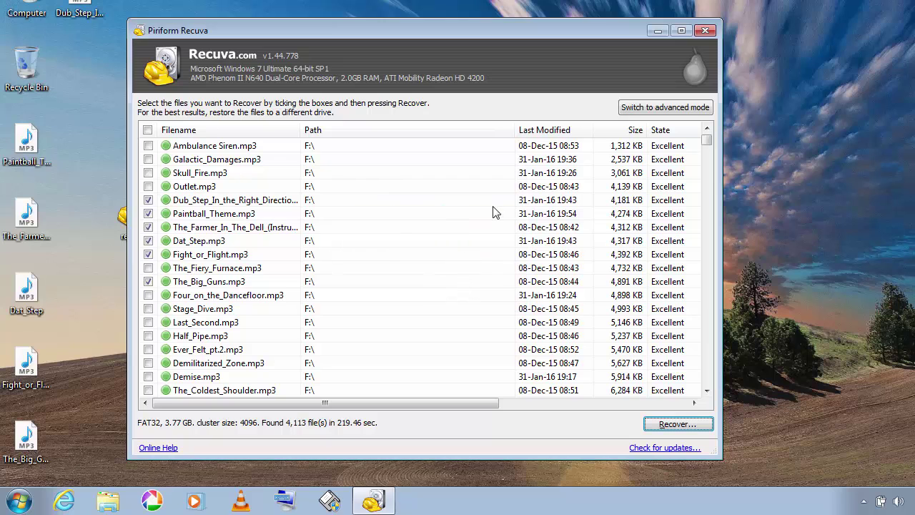
Minimize Recuva, play the recovered Paintball_Theme file from the desktop to check it, and close the player
click(656, 31)
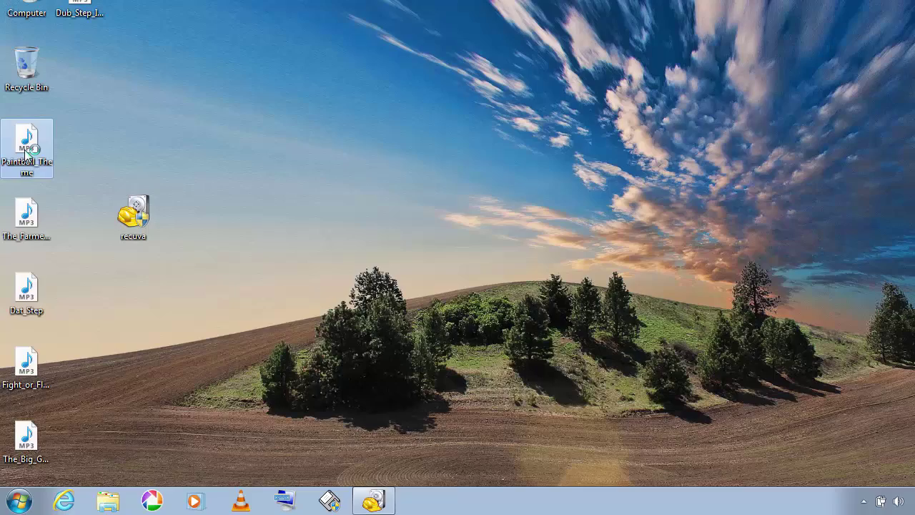
double_click(26, 146)
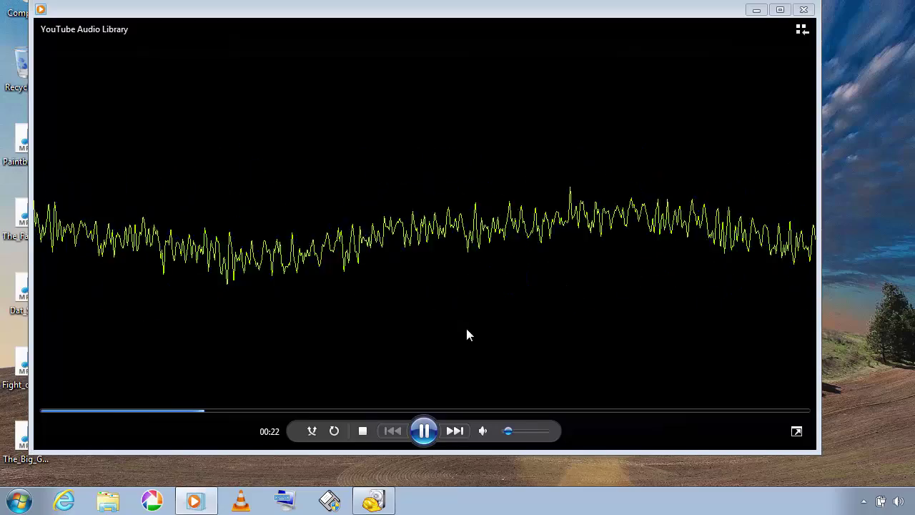
click(806, 9)
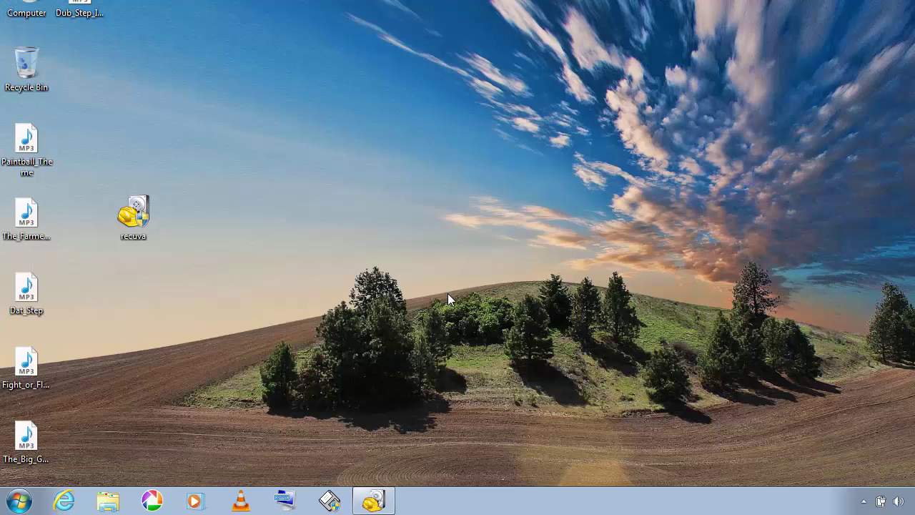